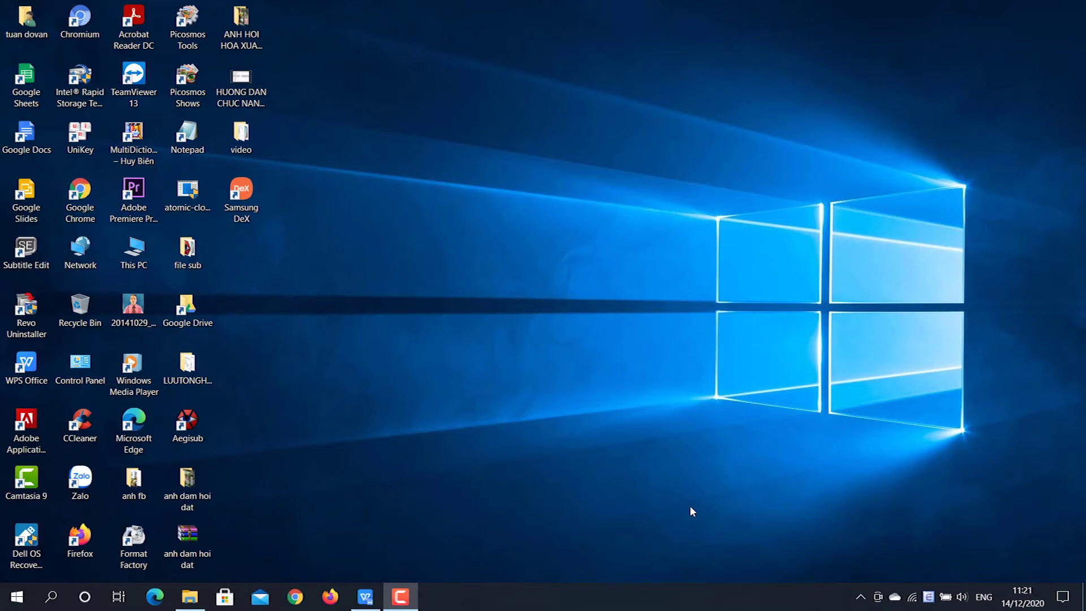
# Restore the WPS window and look through the six-month, year-end and quarterly summary tabs
pyautogui.click(365, 599)
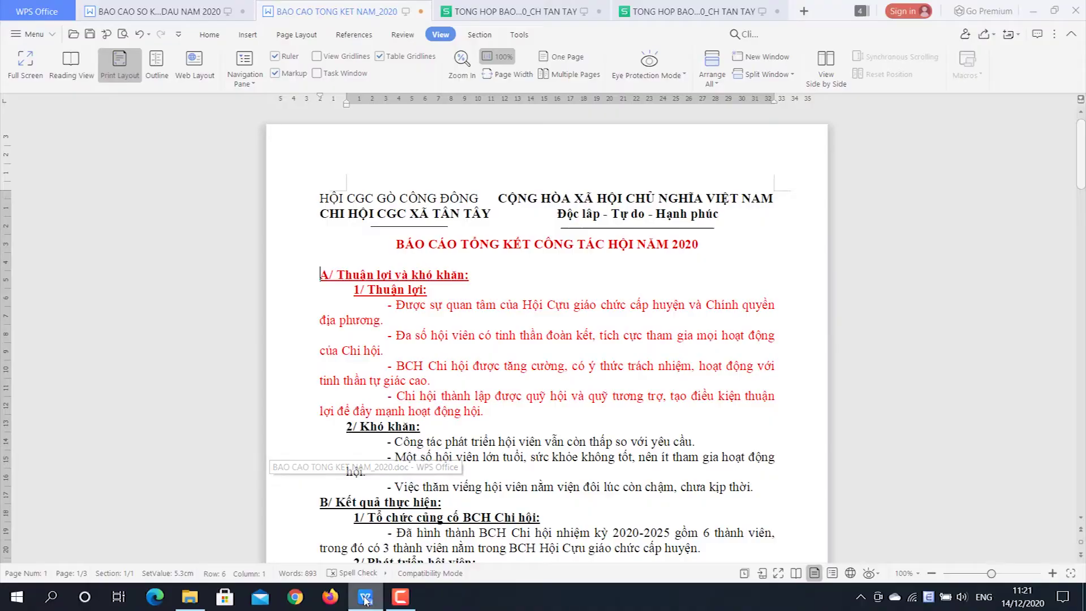
pyautogui.click(159, 12)
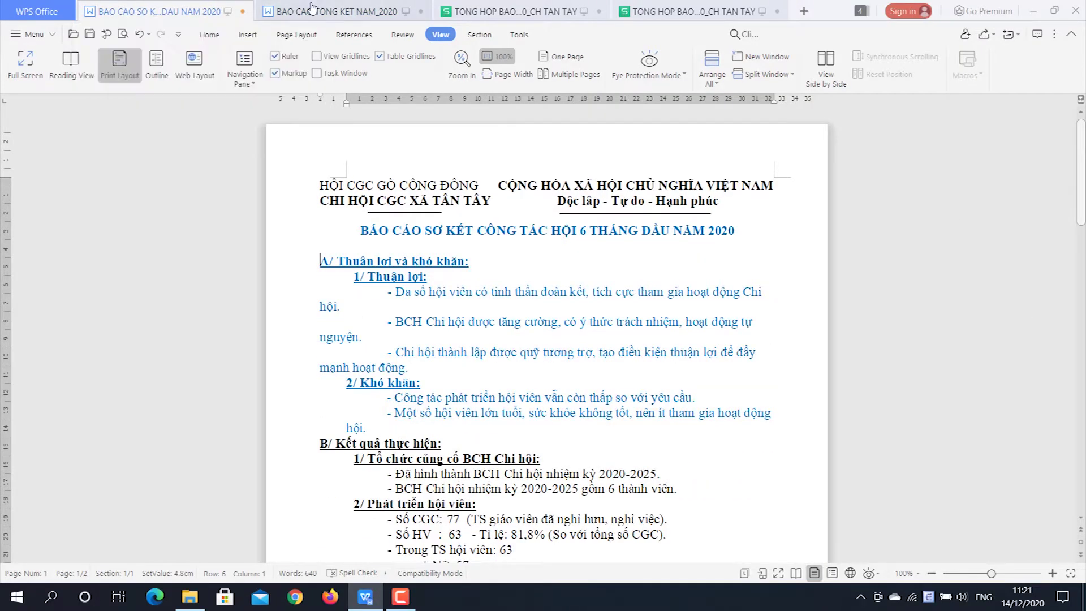
pyautogui.click(333, 11)
pyautogui.click(452, 12)
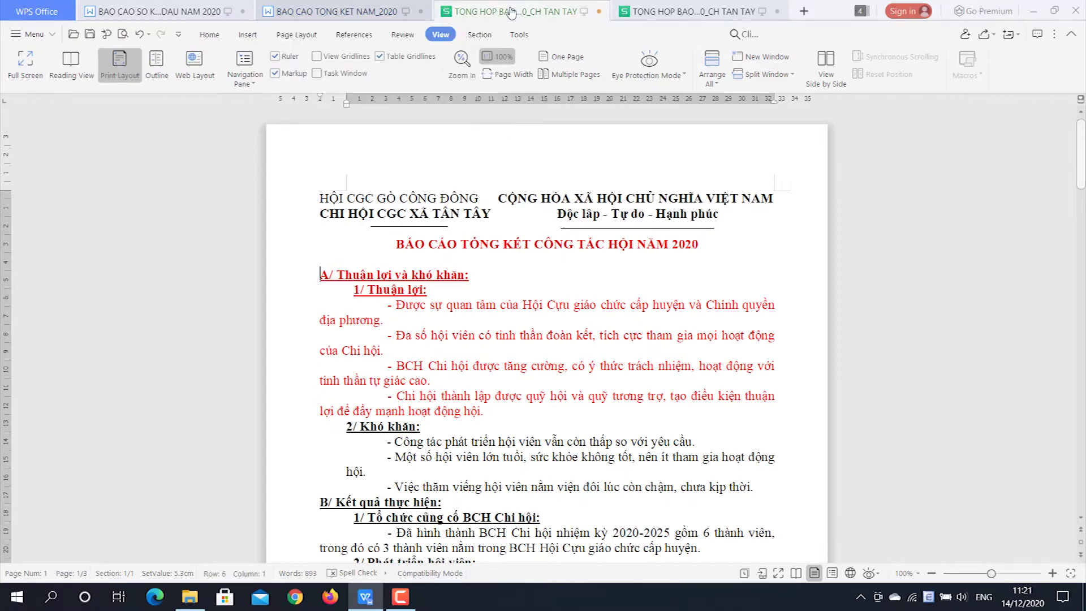
pyautogui.click(707, 12)
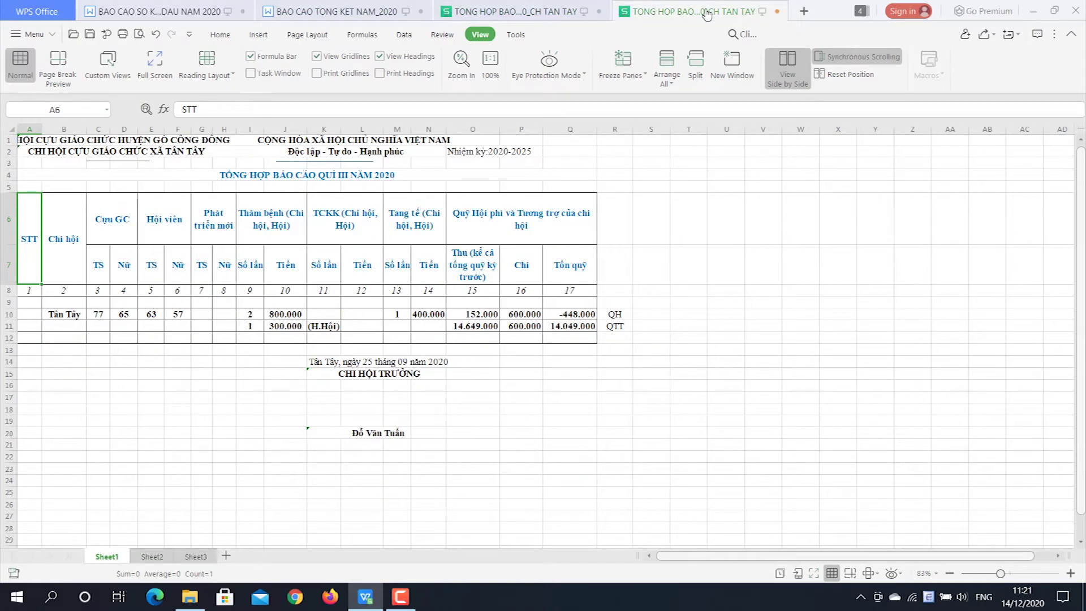
# Return to the six-month report and compare it side by side with the year-end report
pyautogui.click(153, 12)
pyautogui.click(333, 13)
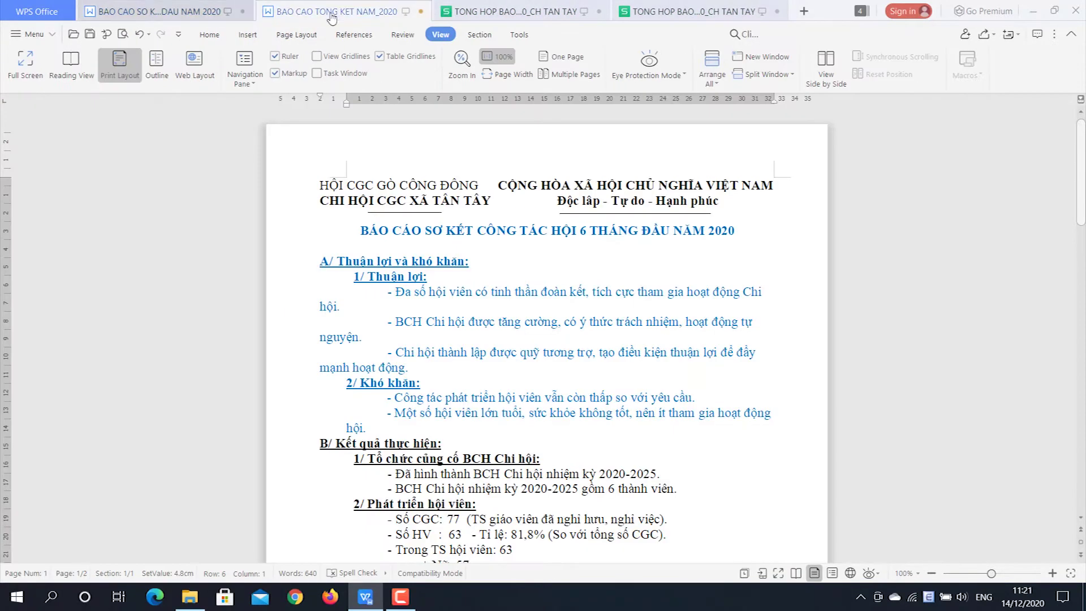
pyautogui.click(530, 12)
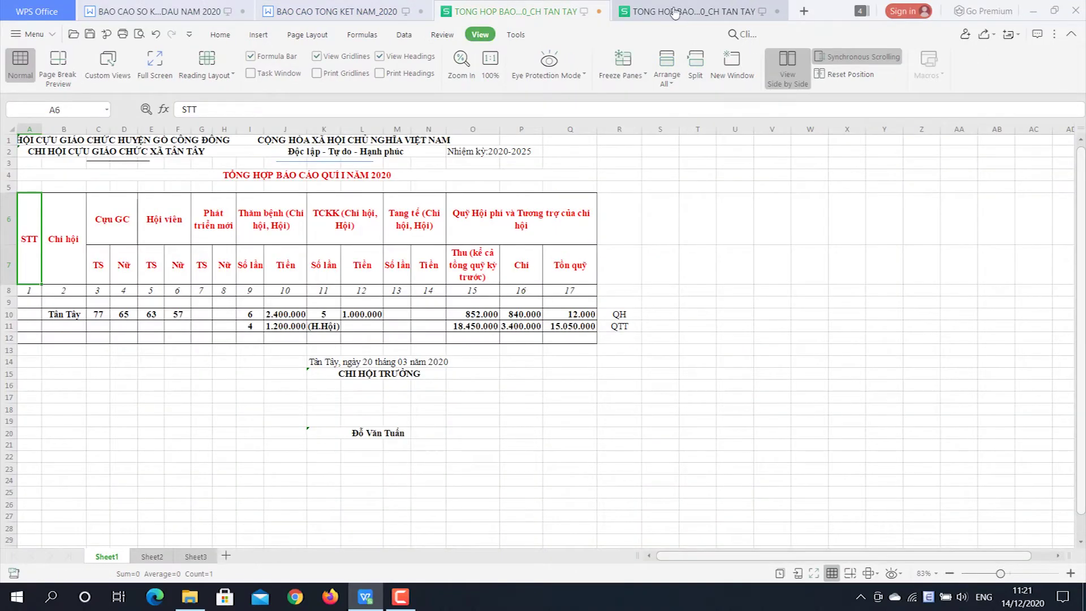
pyautogui.click(674, 12)
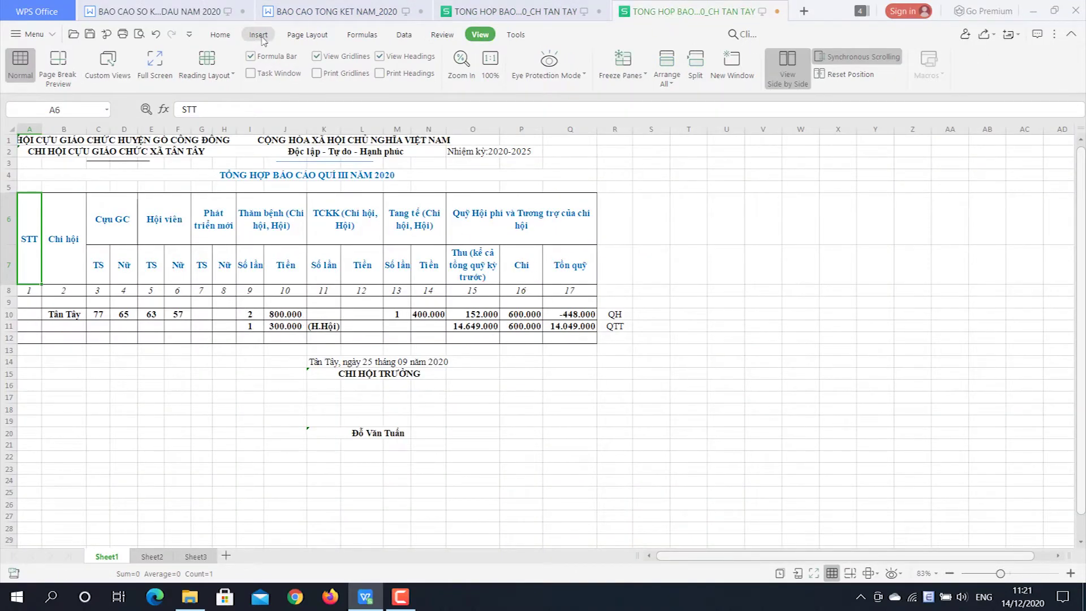
pyautogui.click(186, 13)
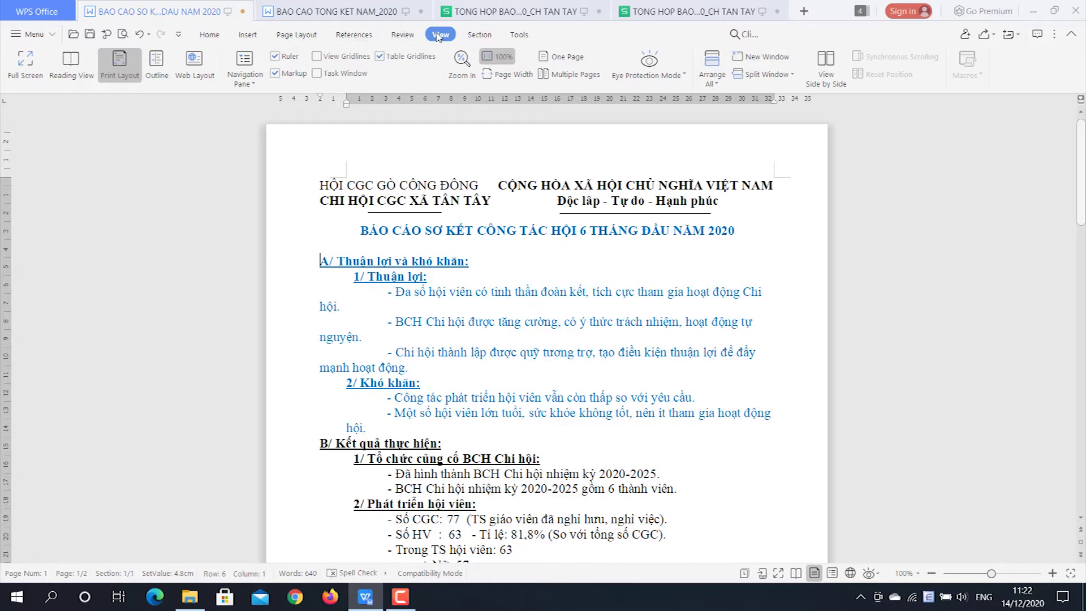
pyautogui.click(826, 64)
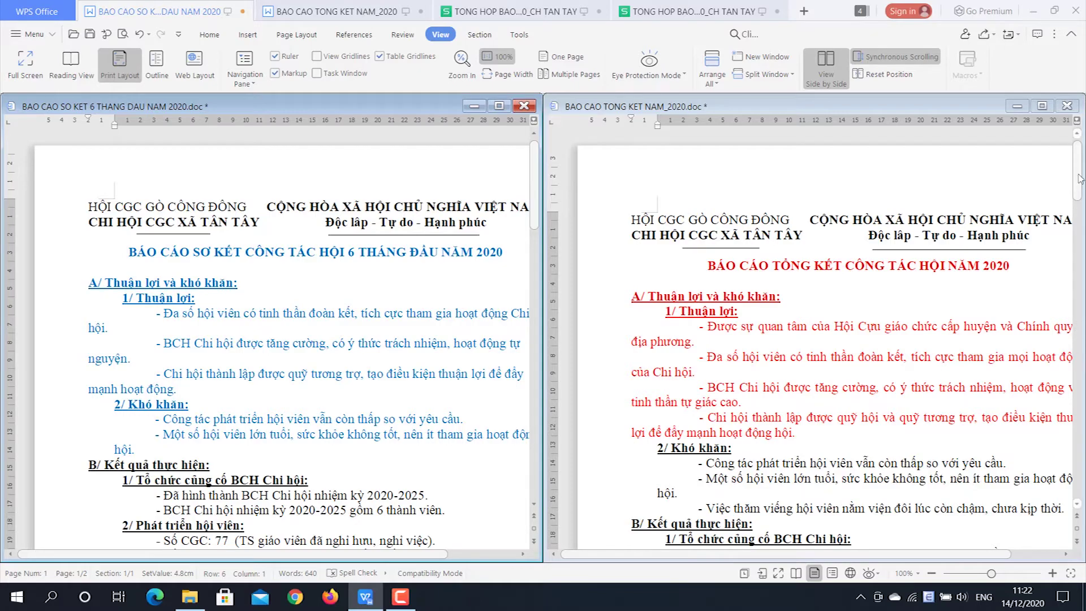
# Scroll both reports together down and back up, then turn synchronous scrolling off
pyautogui.moveTo(1079, 179); pyautogui.dragTo(1080, 302)
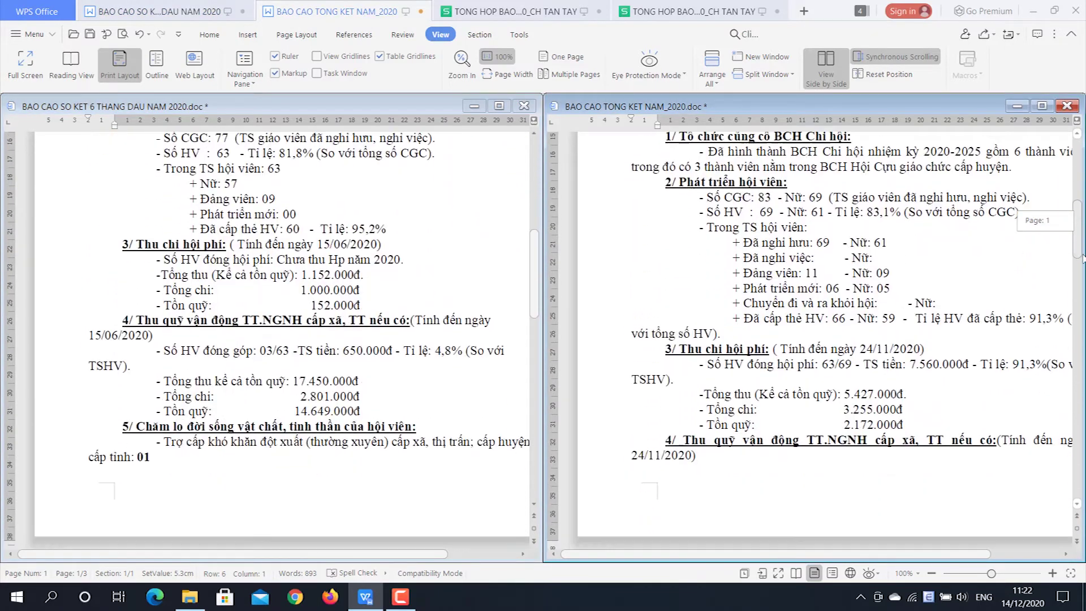
pyautogui.moveTo(1079, 302); pyautogui.dragTo(1080, 170)
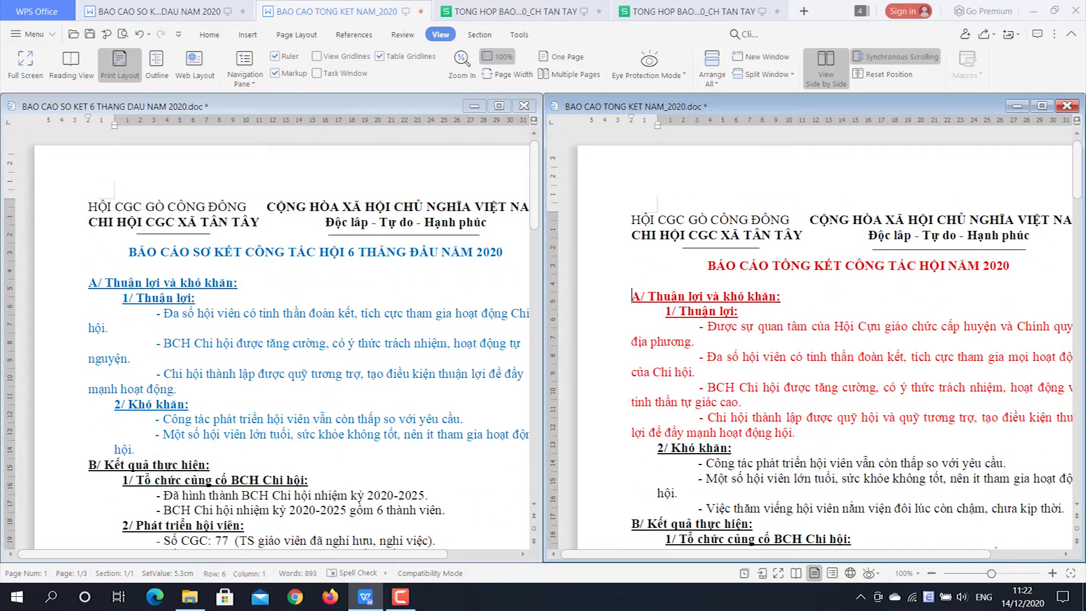
pyautogui.click(887, 58)
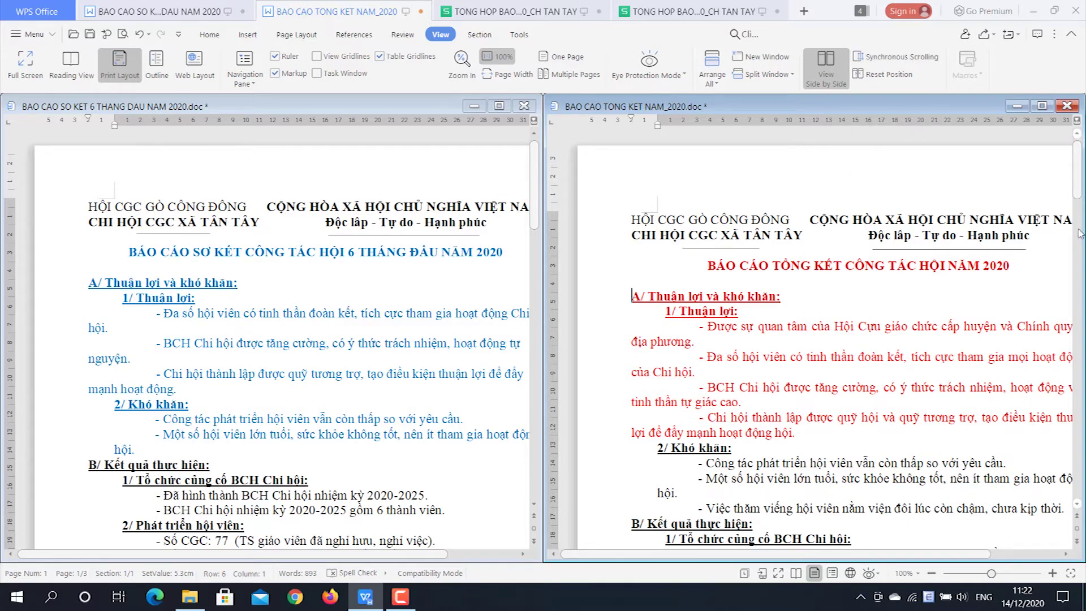
# Scroll each report separately, then reset the side-by-side window positions
pyautogui.moveTo(1078, 190); pyautogui.dragTo(466, 241)
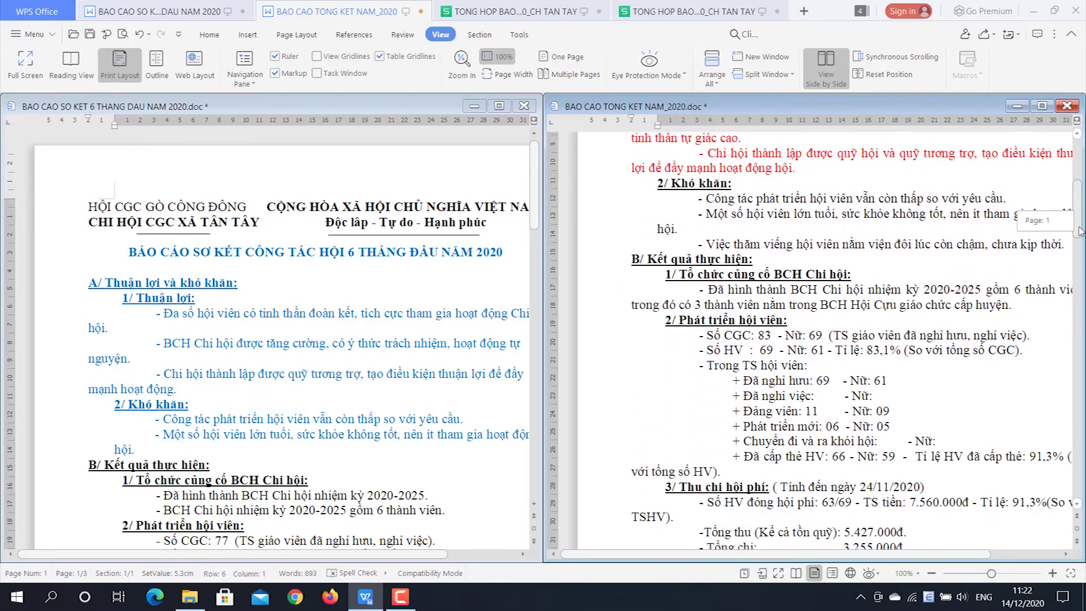
pyautogui.moveTo(534, 209); pyautogui.dragTo(536, 199)
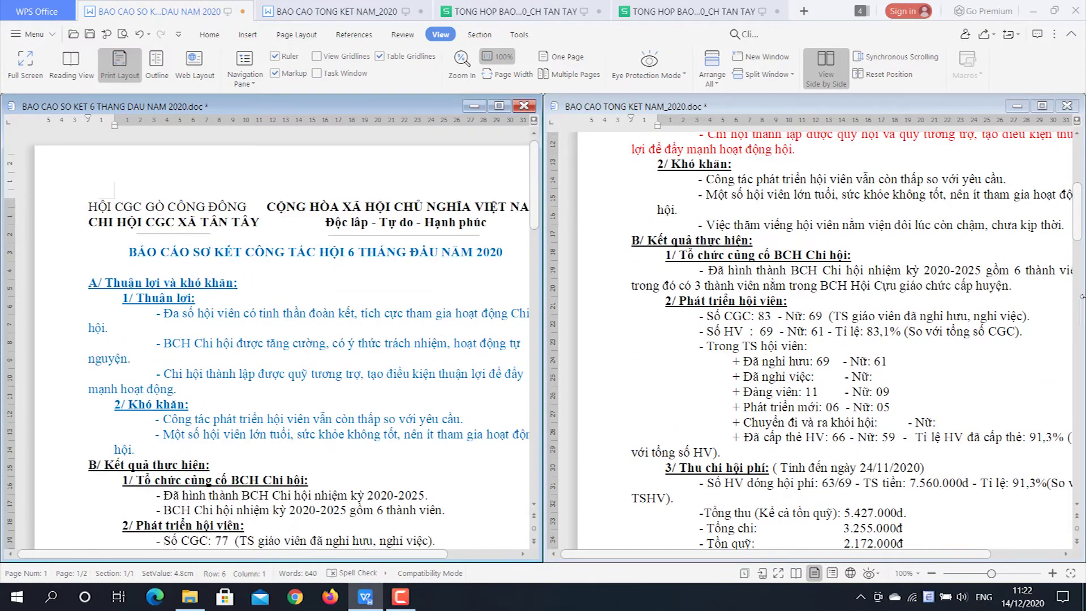
pyautogui.moveTo(1081, 232); pyautogui.dragTo(1081, 152)
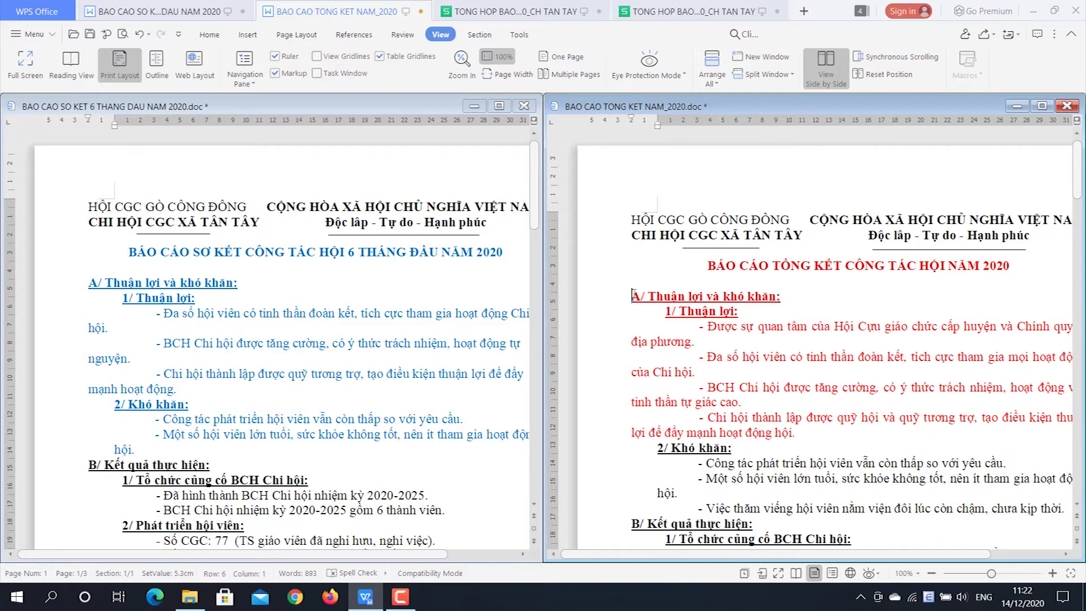
pyautogui.click(885, 75)
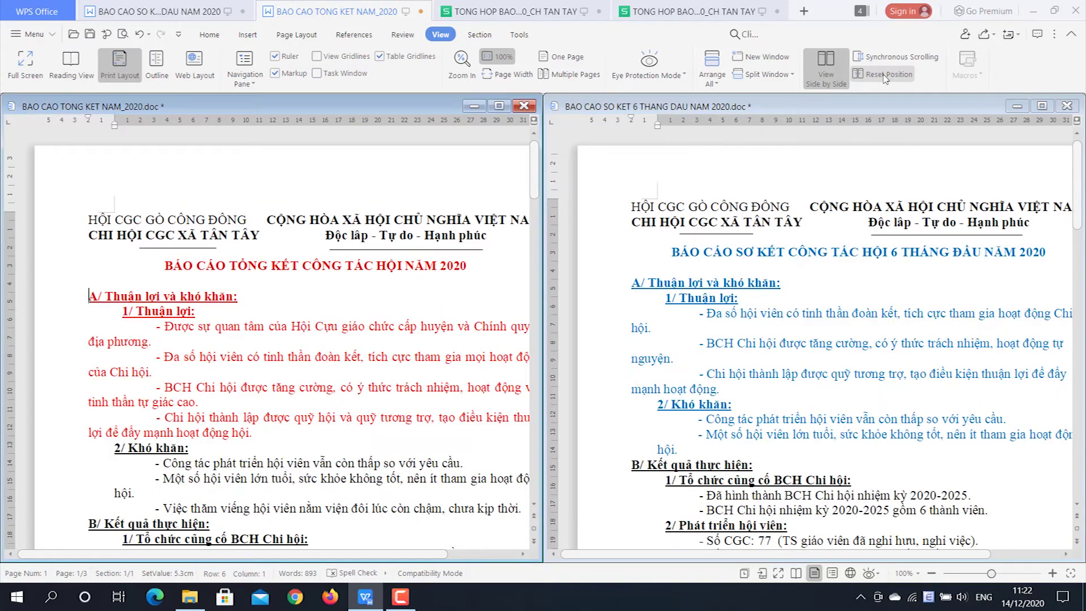
# Reset window positions, select the first two Thuận lợi points, and browse the year-end report
pyautogui.click(632, 283)
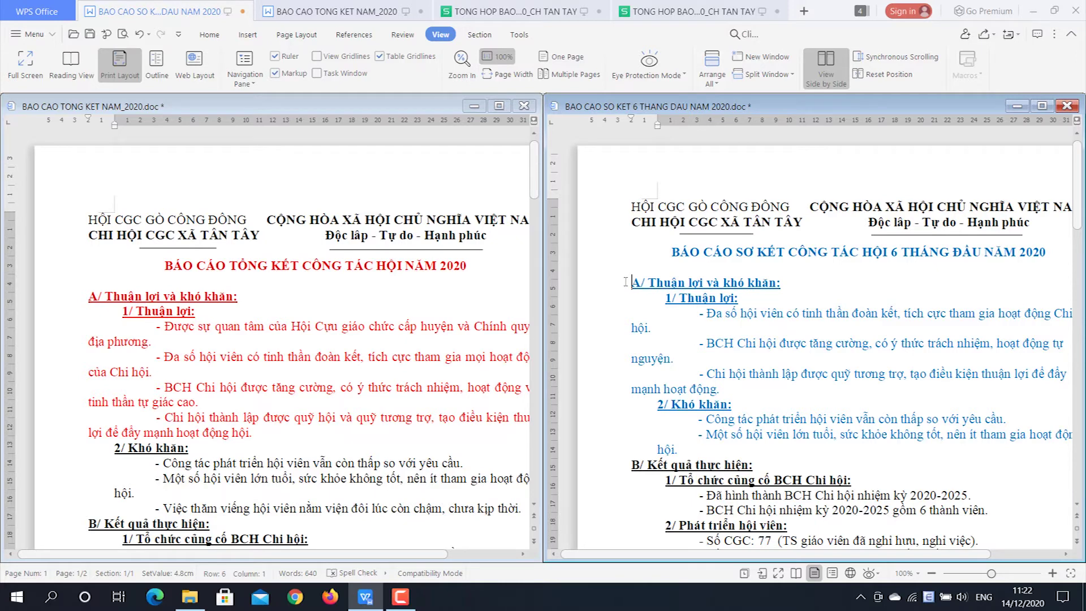
pyautogui.click(891, 79)
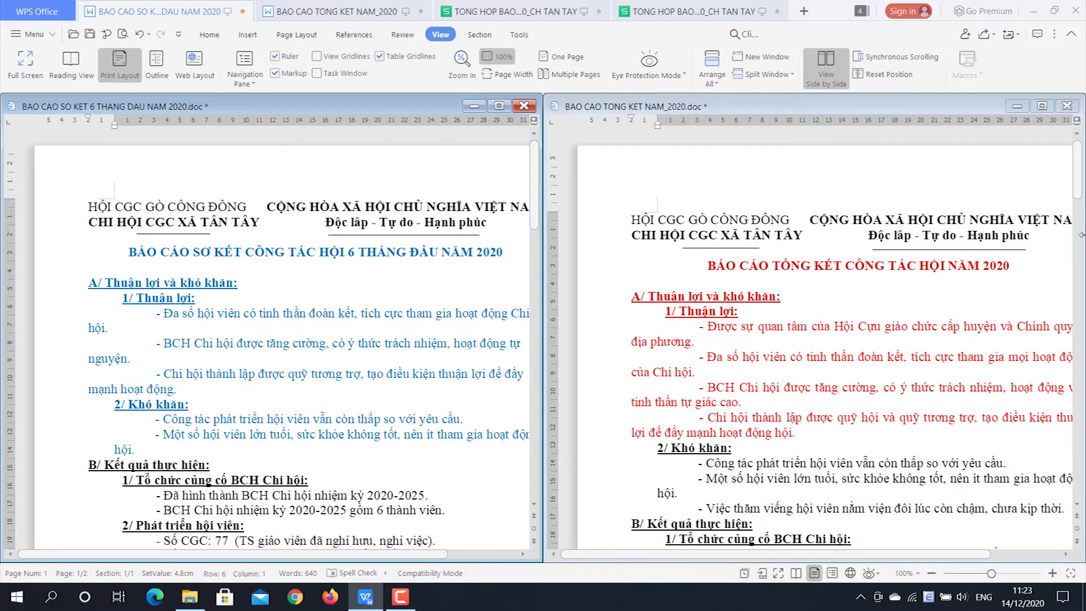
pyautogui.moveTo(1078, 186)
pyautogui.mouseDown()
pyautogui.moveTo(1081, 210)
pyautogui.moveTo(1080, 191)
pyautogui.mouseUp()
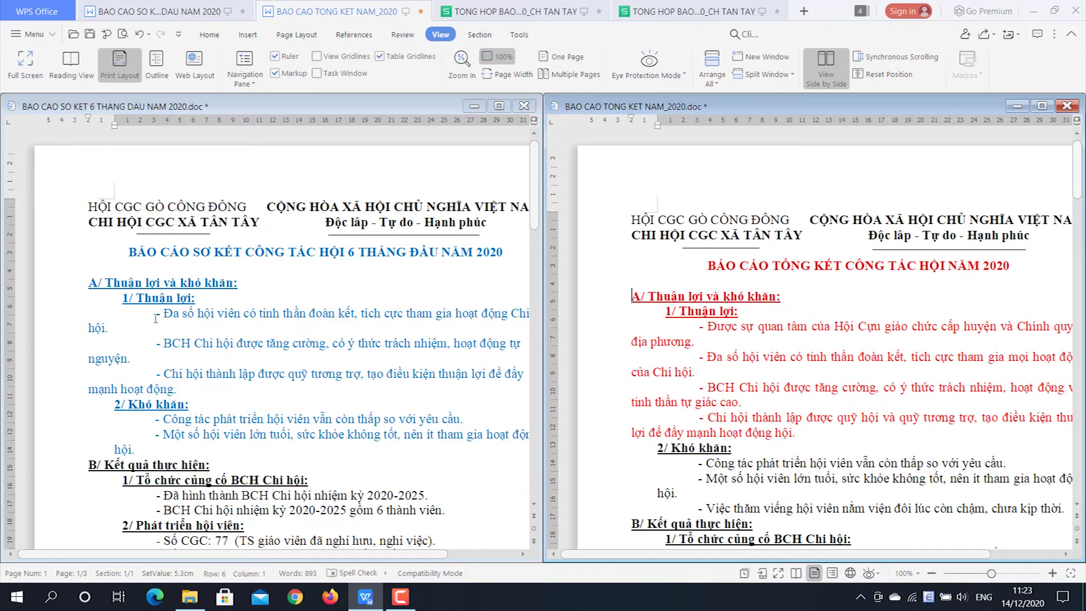
pyautogui.moveTo(160, 313); pyautogui.dragTo(501, 362)
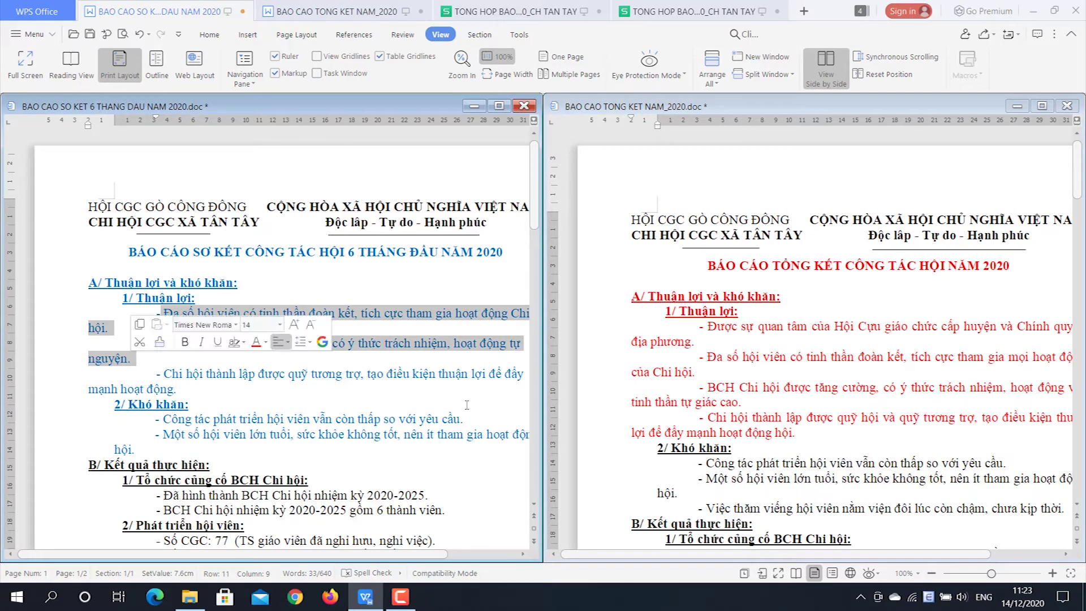
pyautogui.click(824, 299)
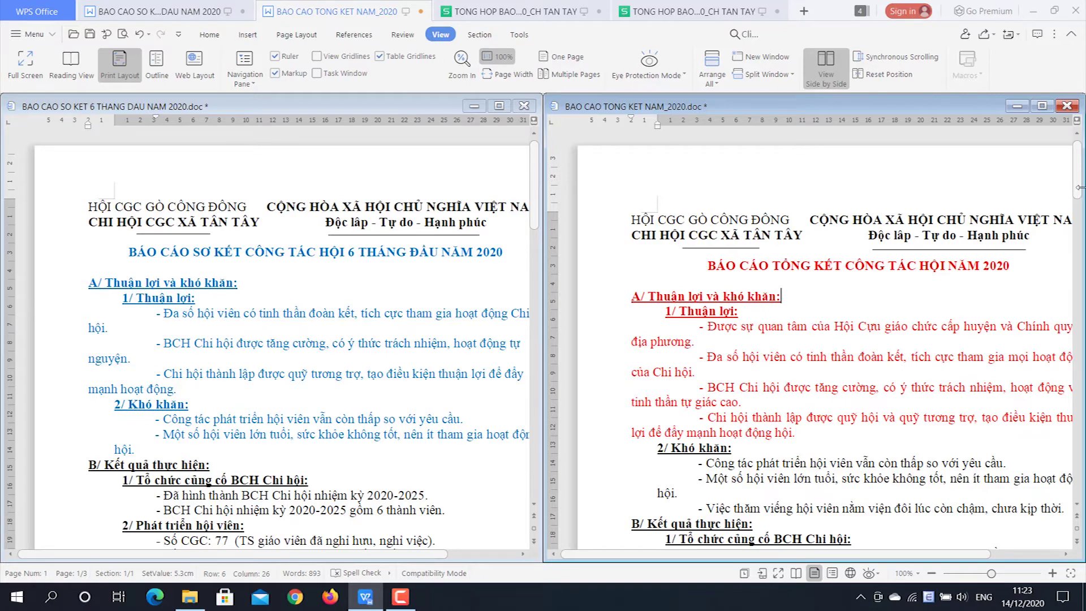
pyautogui.moveTo(1077, 191)
pyautogui.mouseDown()
pyautogui.moveTo(1077, 223)
pyautogui.moveTo(1078, 164)
pyautogui.mouseUp()
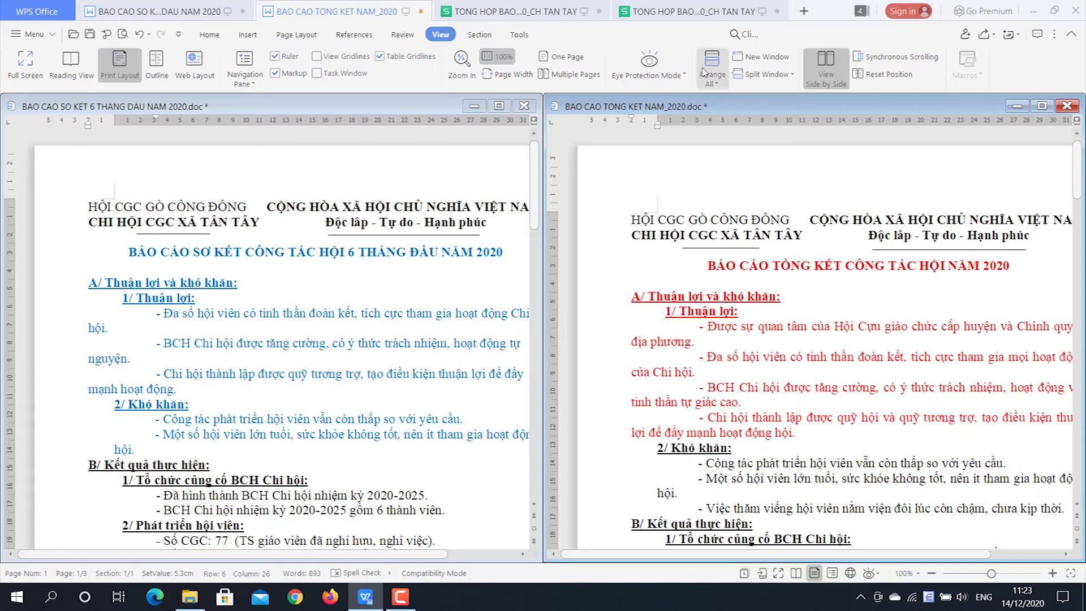
# End the report comparison and bring up the Quí I 2020 summary spreadsheet alone
pyautogui.click(826, 60)
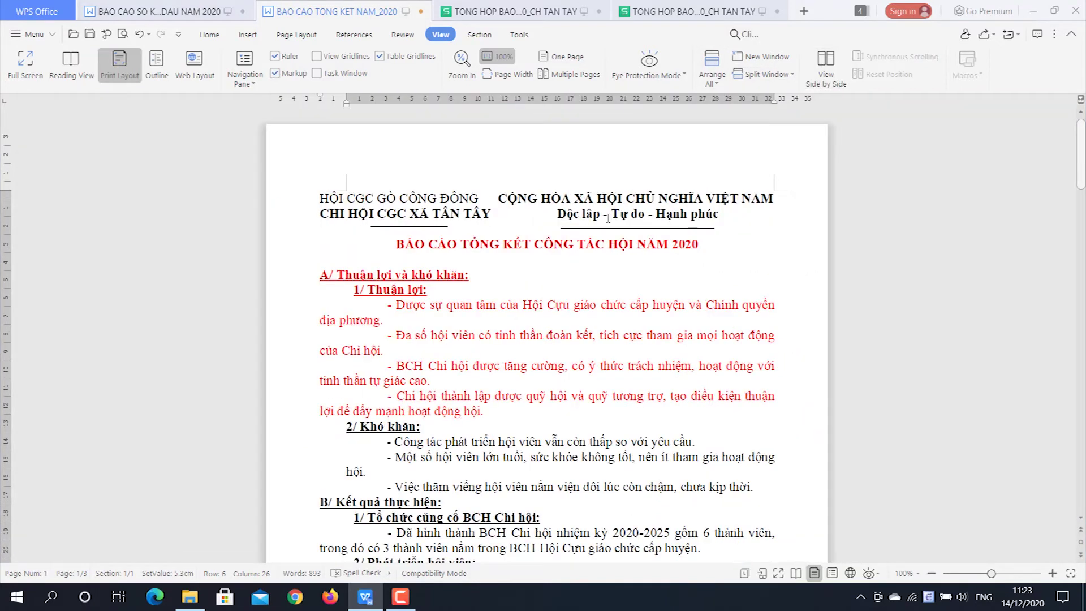
pyautogui.click(583, 12)
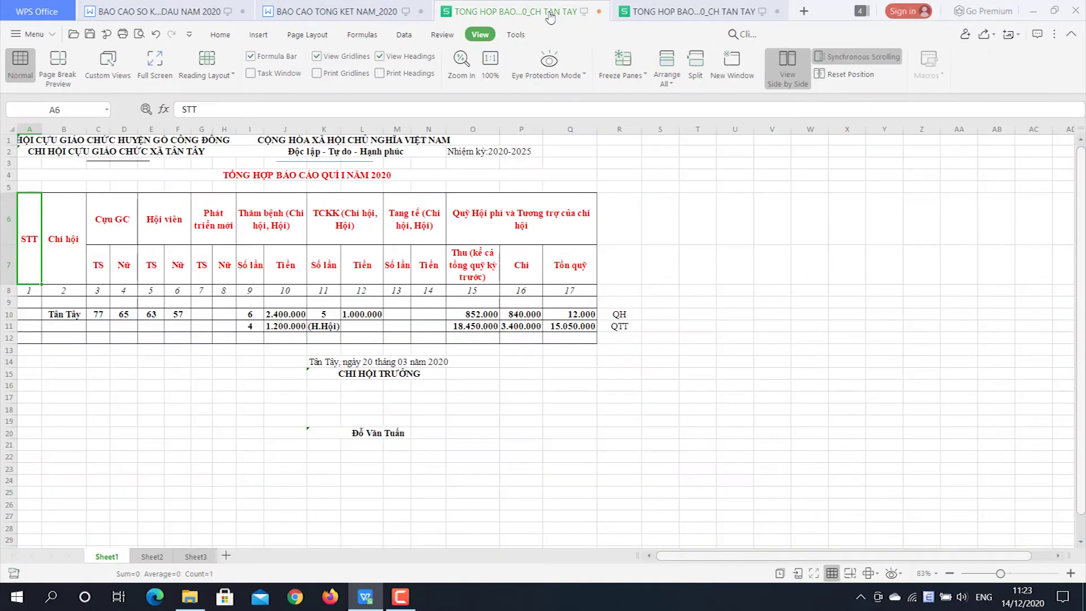
pyautogui.click(693, 11)
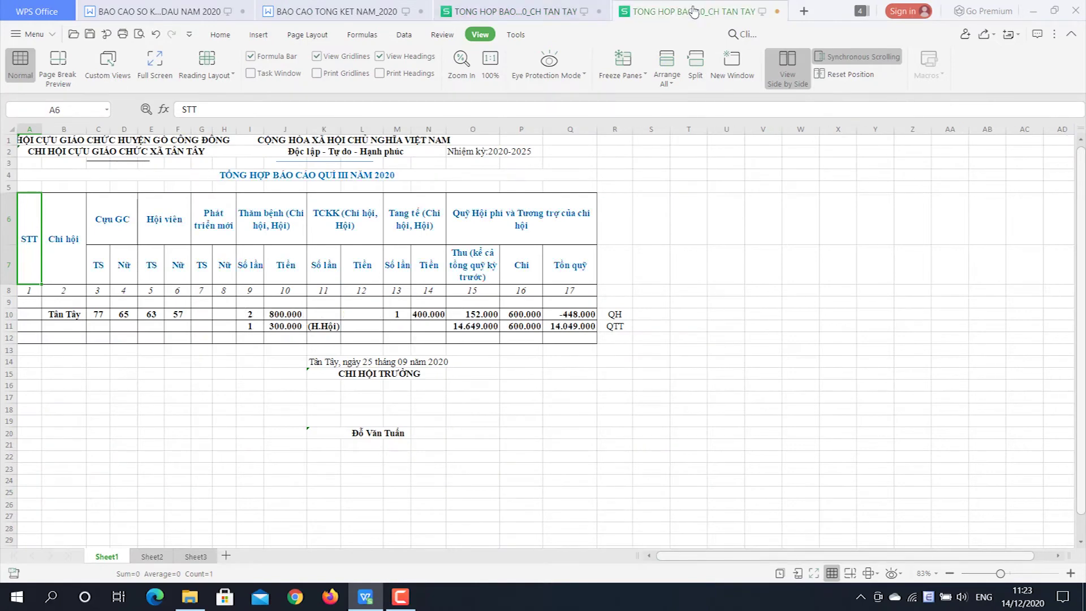
pyautogui.click(526, 12)
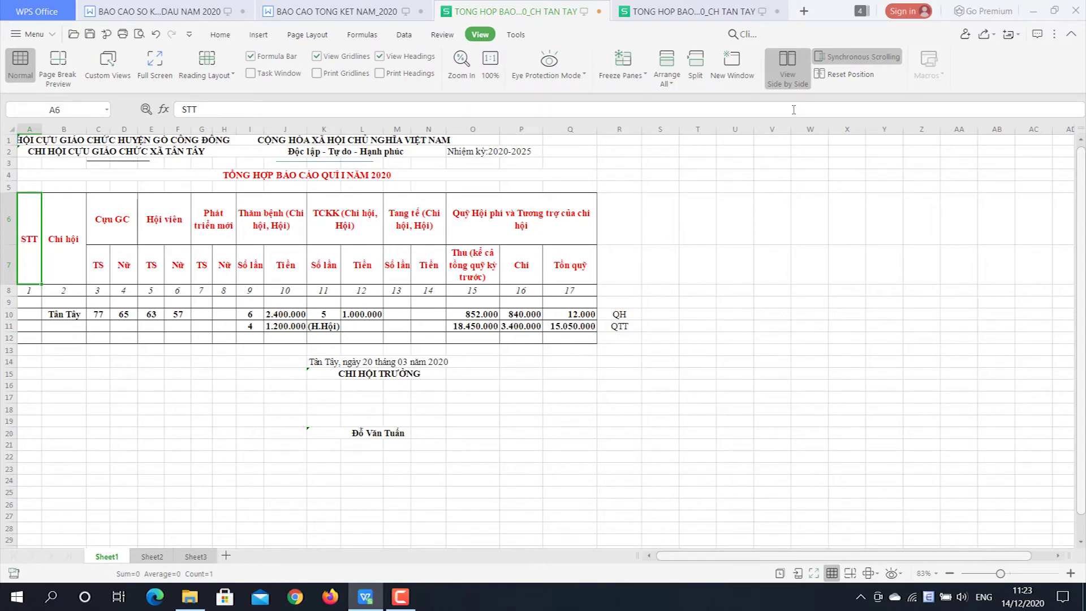
pyautogui.click(787, 61)
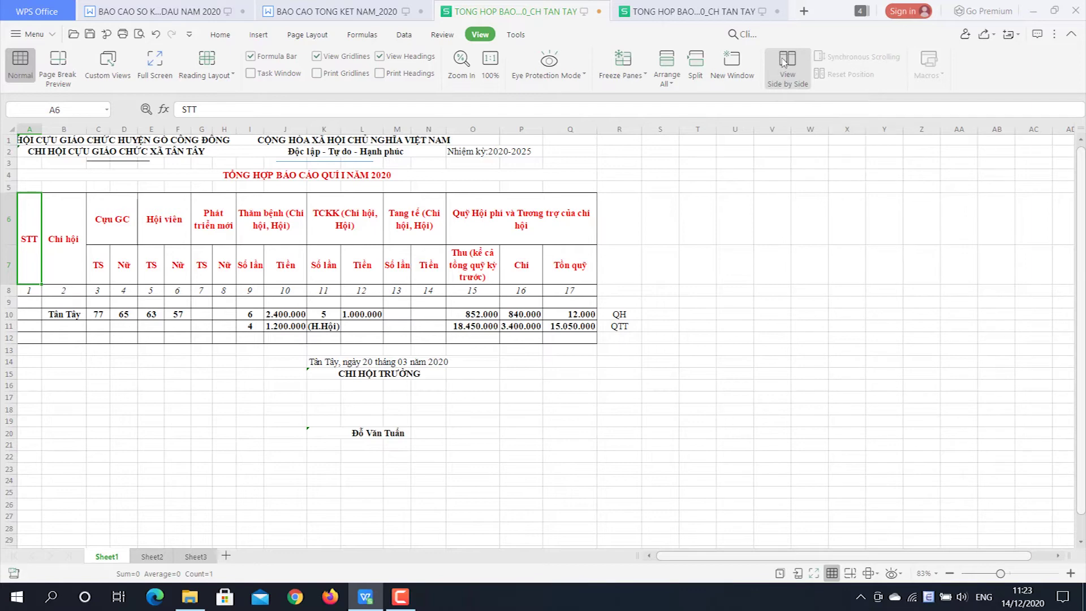
# Tile the Quí I and Quí III spreadsheets side by side and test joint scrolling
pyautogui.click(787, 61)
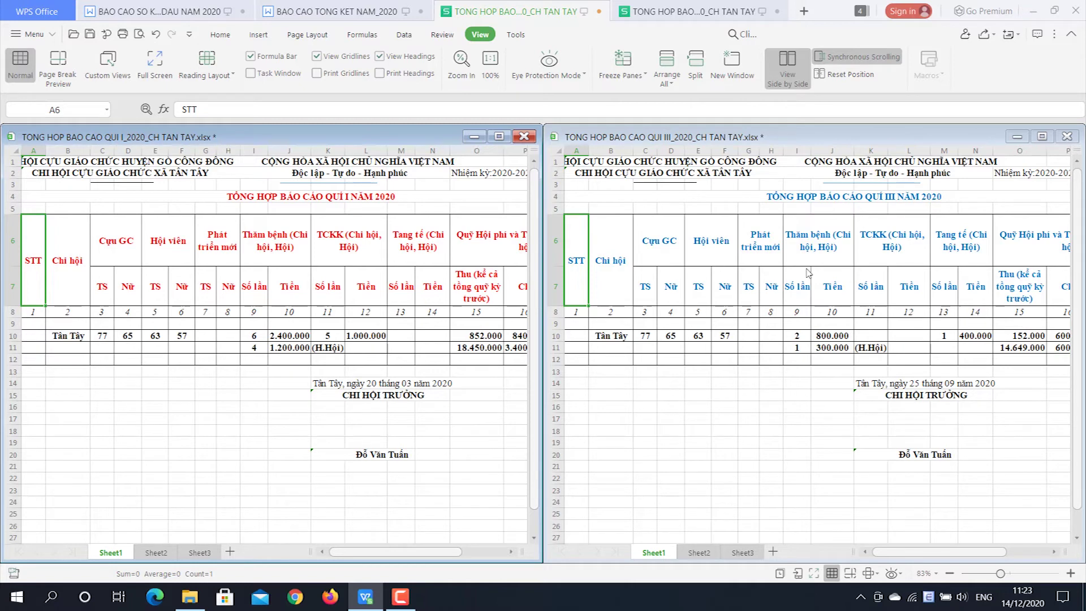
pyautogui.moveTo(1077, 321)
pyautogui.scroll(-1, 1081, 272)
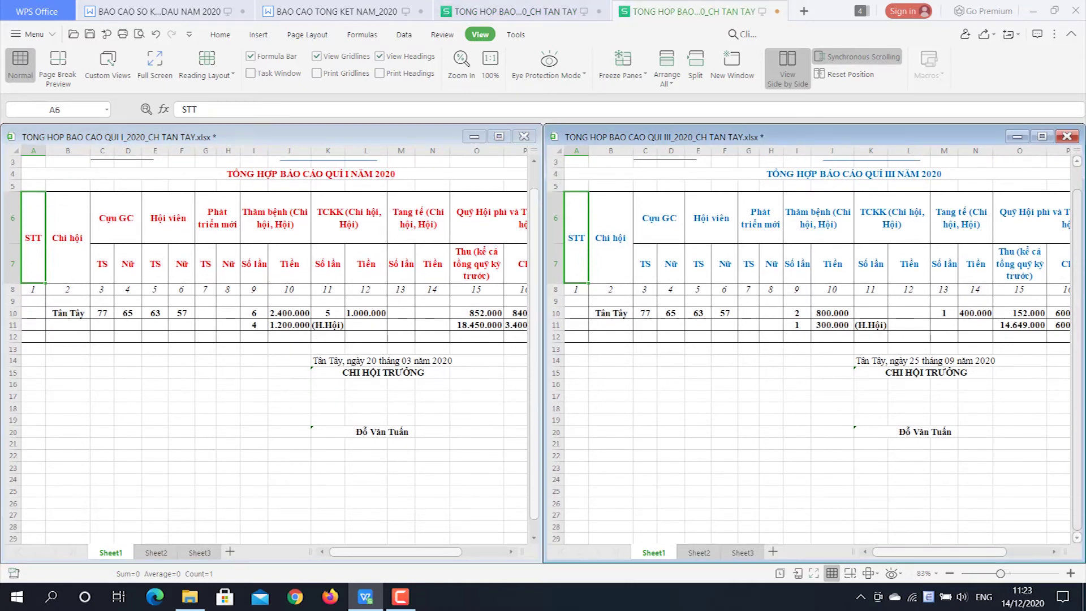
pyautogui.scroll(1, 1070, 219)
# Turn off Synchronous Scrolling and scroll each spreadsheet independently
pyautogui.click(877, 61)
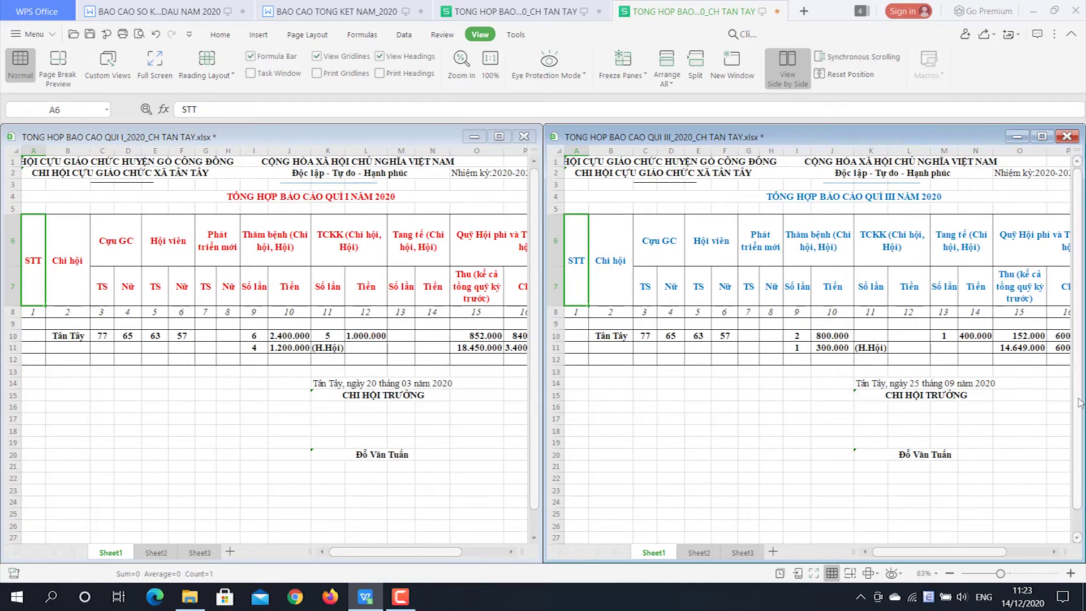
pyautogui.scroll(-1, 1080, 402)
pyautogui.scroll(1, 1079, 403)
pyautogui.scroll(-1, 534, 402)
pyautogui.scroll(1, 535, 399)
pyautogui.scroll(-1, 537, 398)
pyautogui.scroll(1, 537, 447)
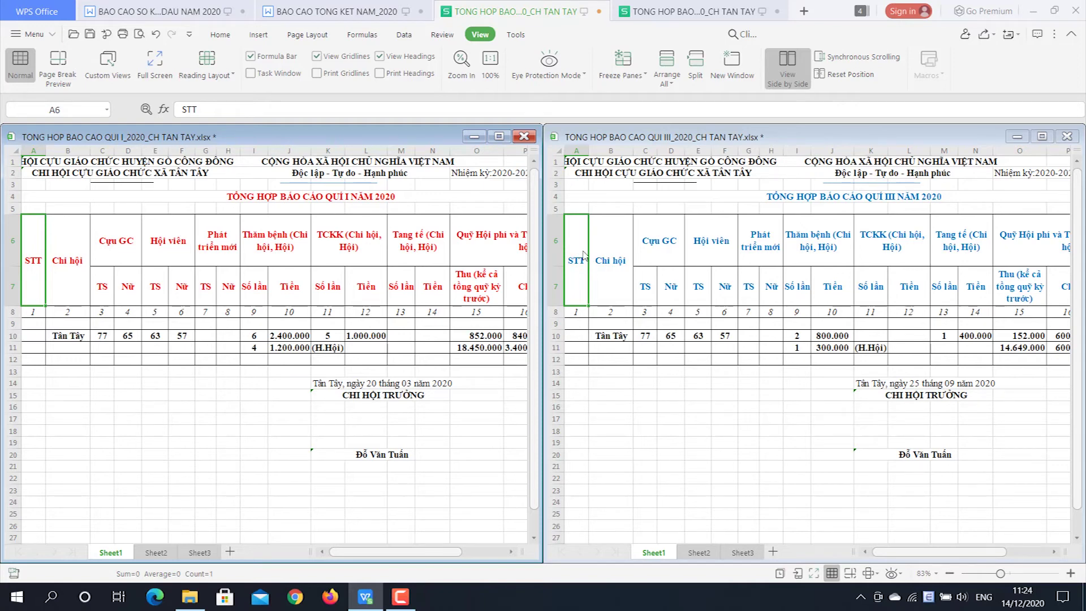
pyautogui.click(578, 255)
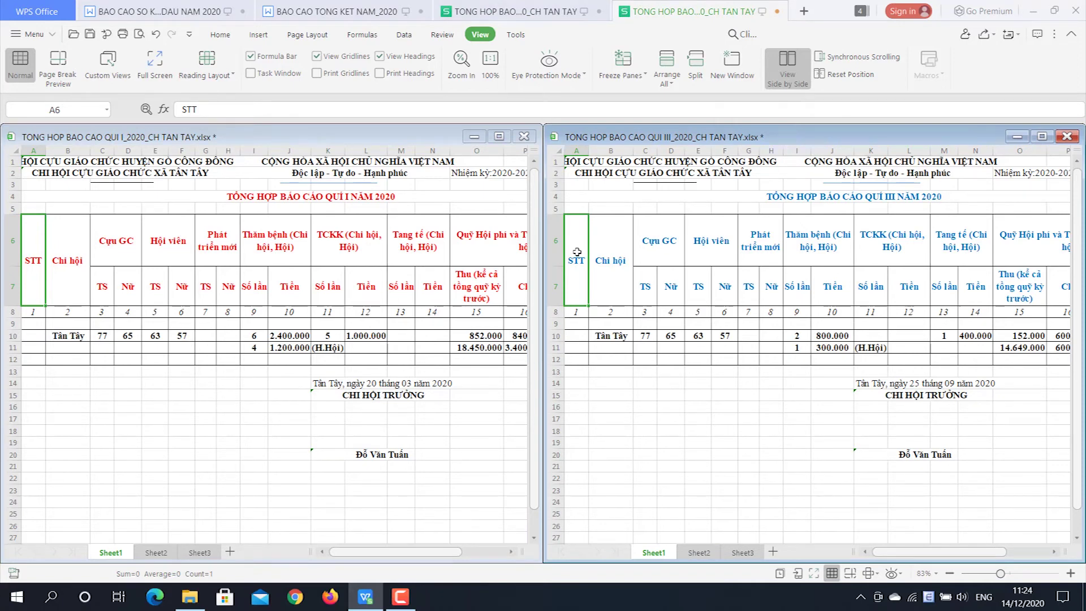
pyautogui.click(857, 80)
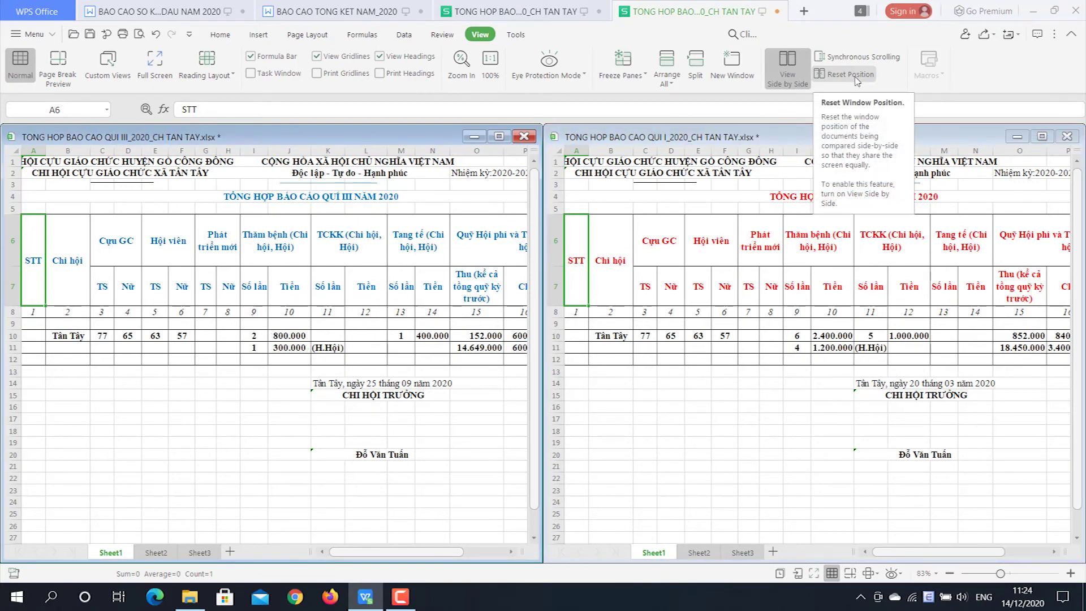
pyautogui.click(579, 259)
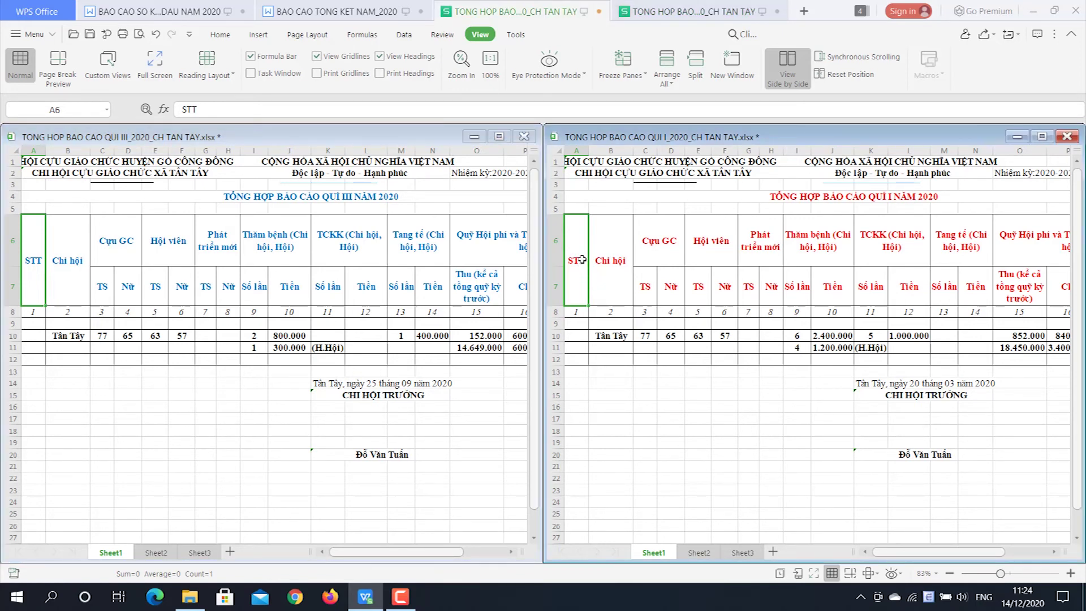
pyautogui.click(859, 80)
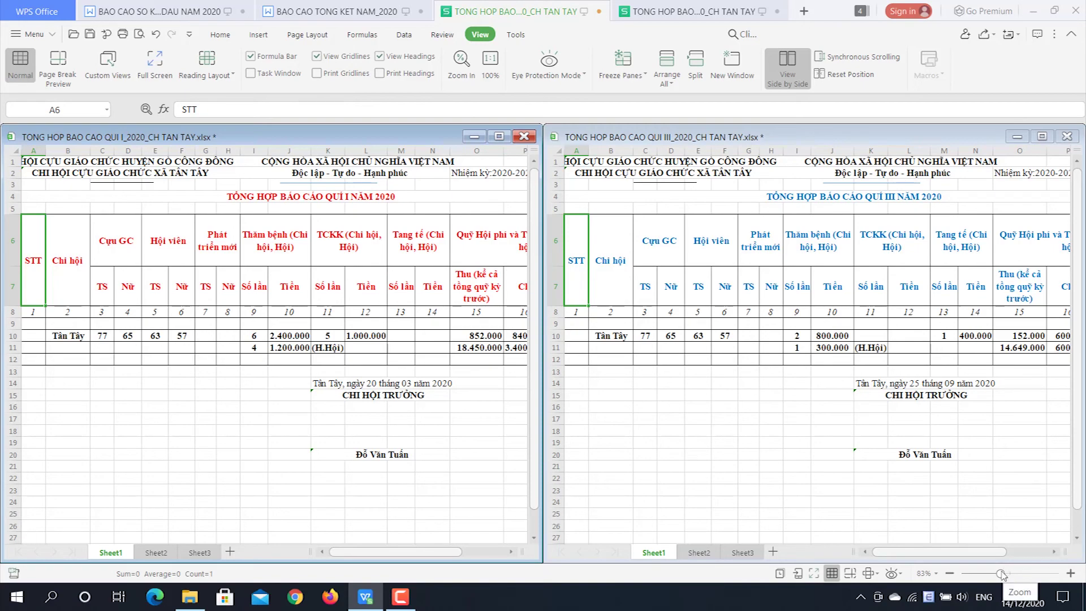
# Zoom both side-by-side quarterly spreadsheets to about 86%
pyautogui.moveTo(1002, 574)
pyautogui.mouseDown()
pyautogui.moveTo(1011, 575)
pyautogui.moveTo(1002, 575)
pyautogui.mouseUp()
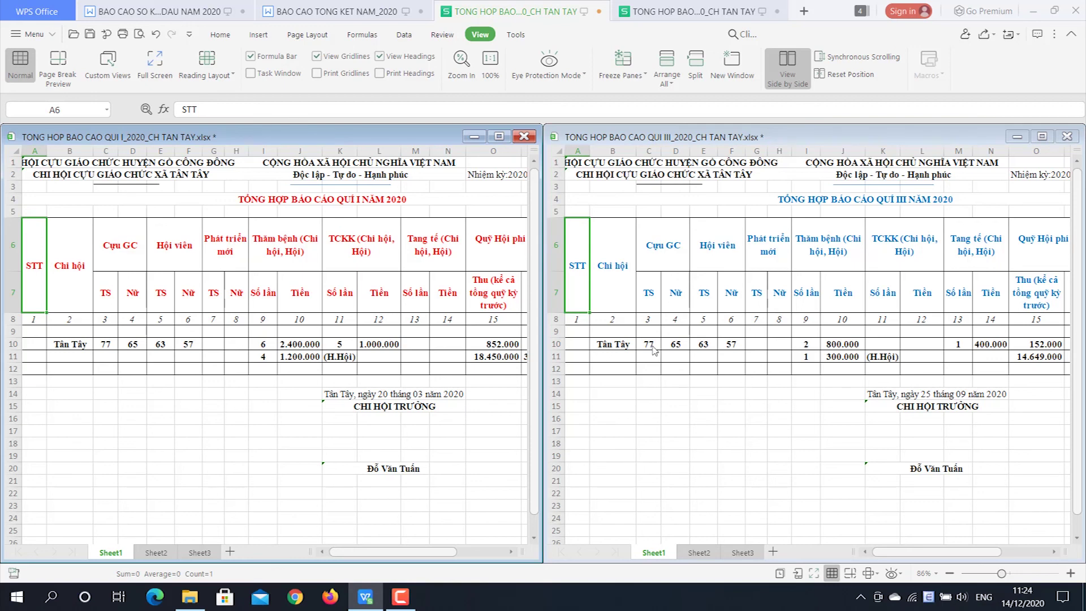
pyautogui.moveTo(401, 597)
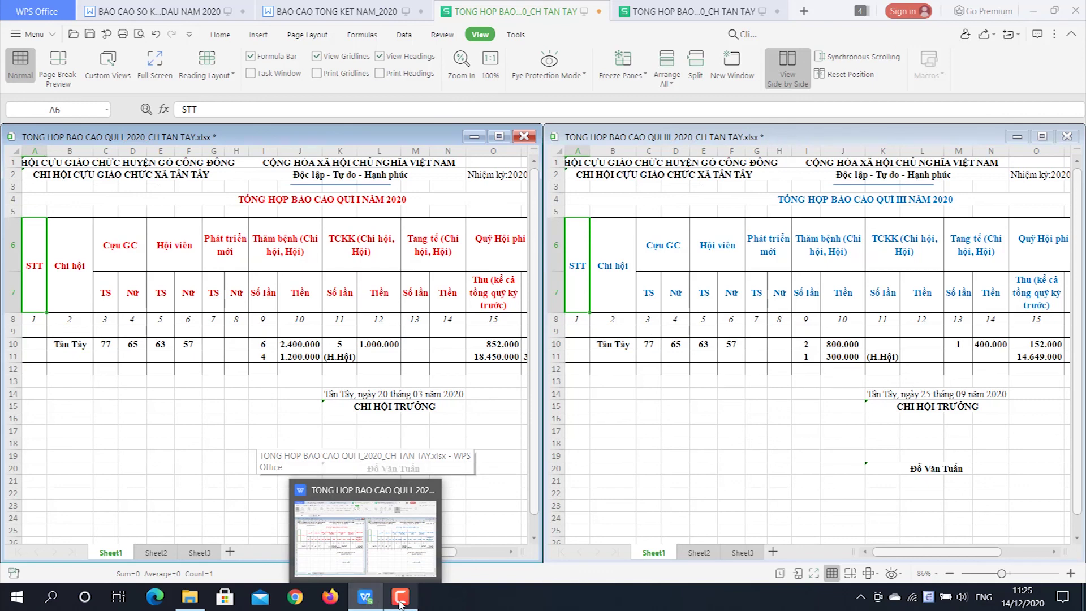
pyautogui.click(400, 597)
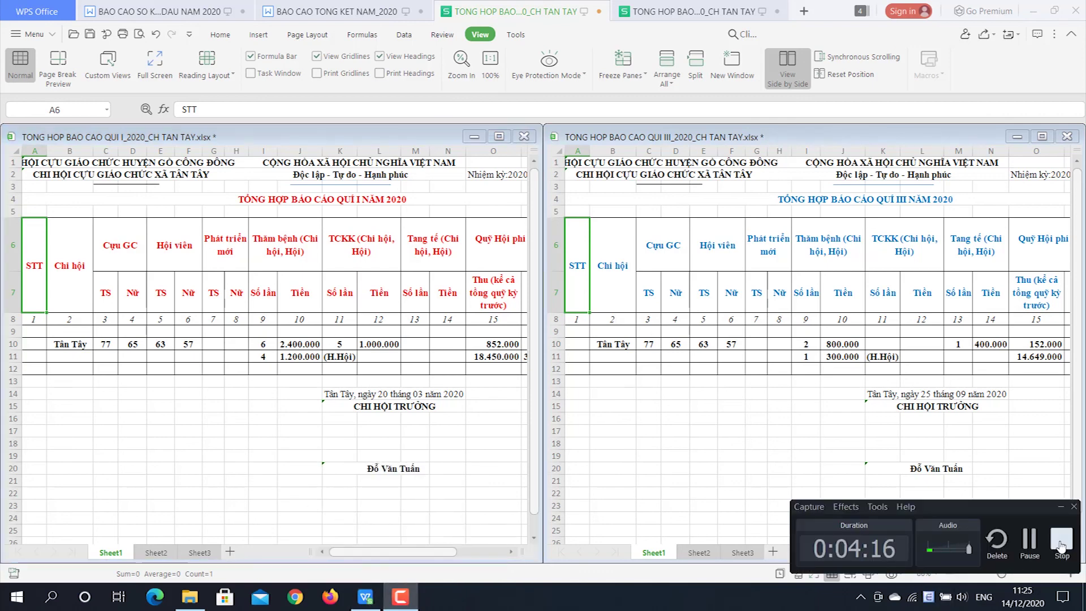